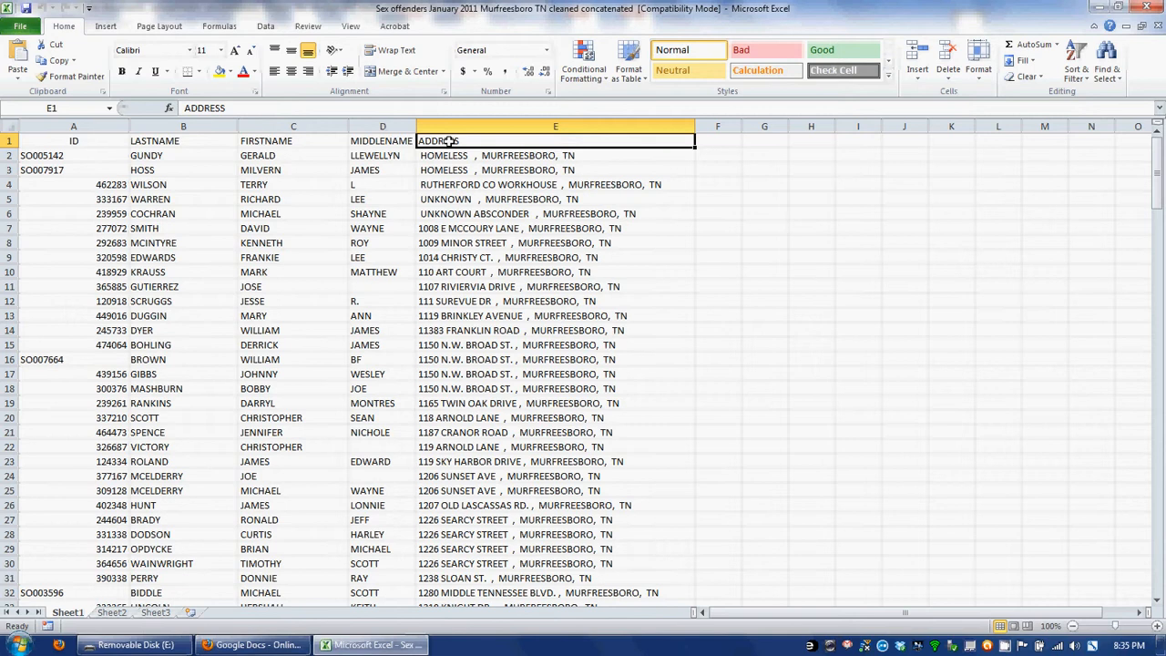
Close the Excel workbook, switch to Firefox and sign in to Google Docs with the prefilled account.
left_click(1148, 8)
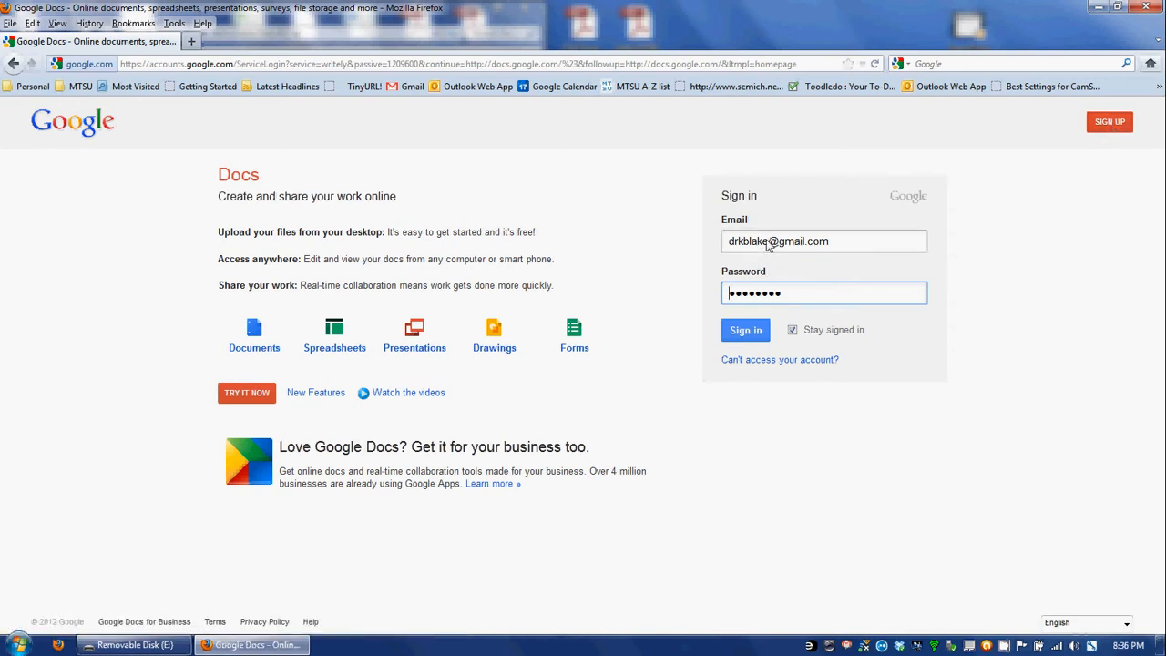
left_click(752, 333)
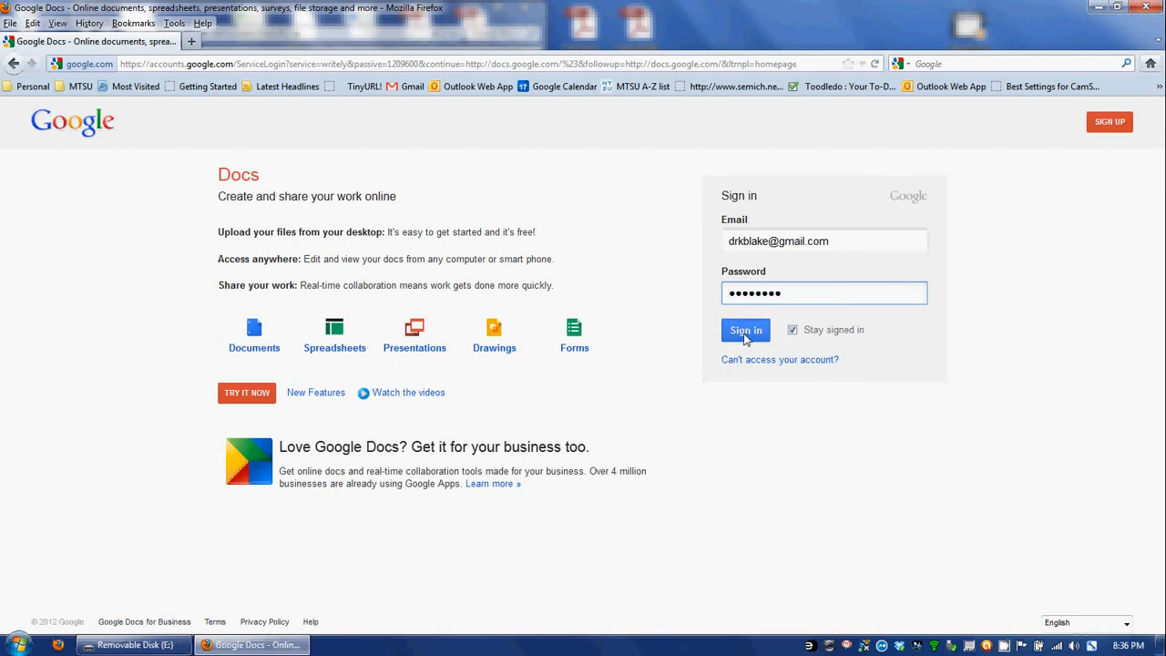
left_click(745, 333)
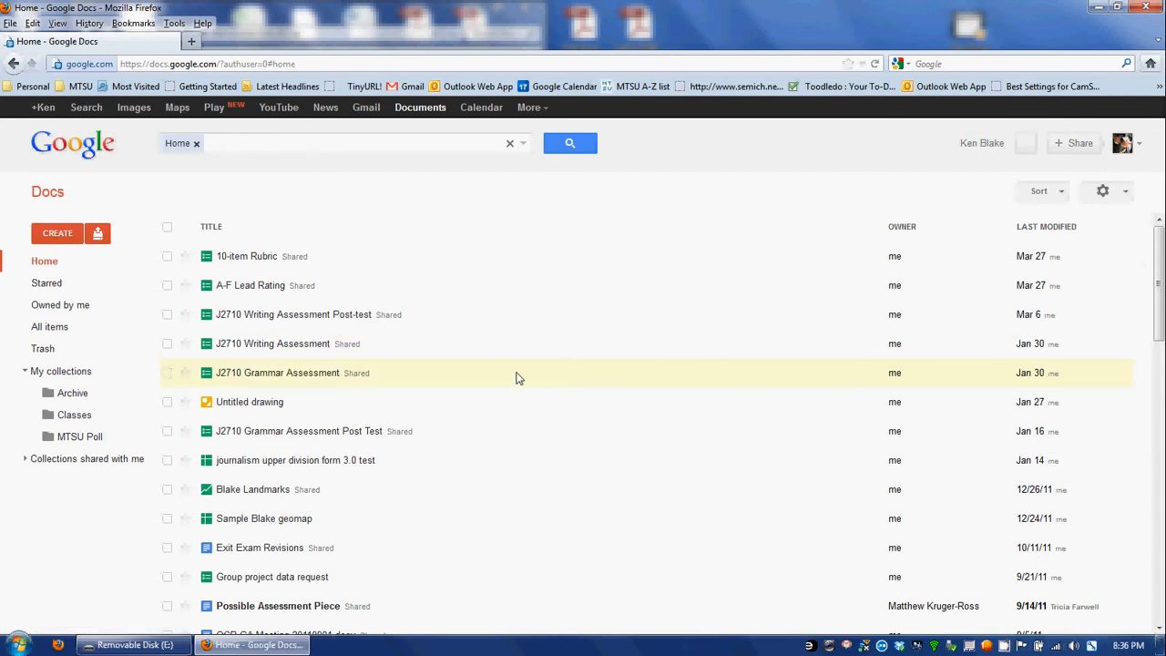
Start a new Fusion Table and select "Sex offenders January 2011 Murfreesboro TN cleaned concatenated.xls" from Removable Disk (E:) as the import file.
left_click(59, 234)
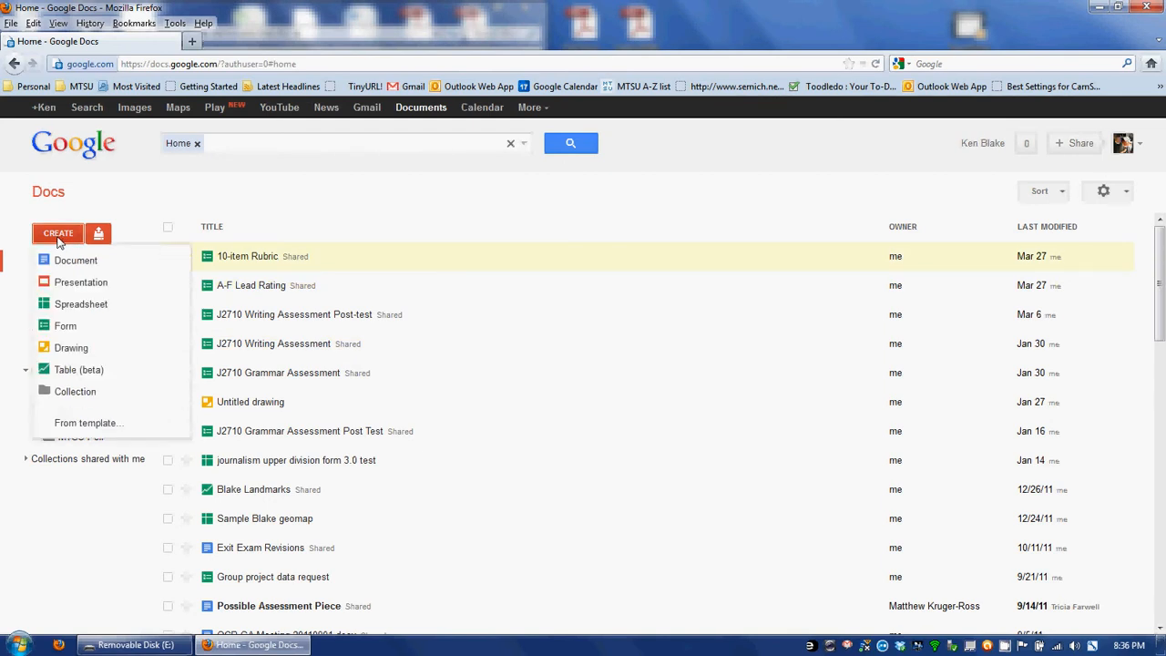
left_click(63, 373)
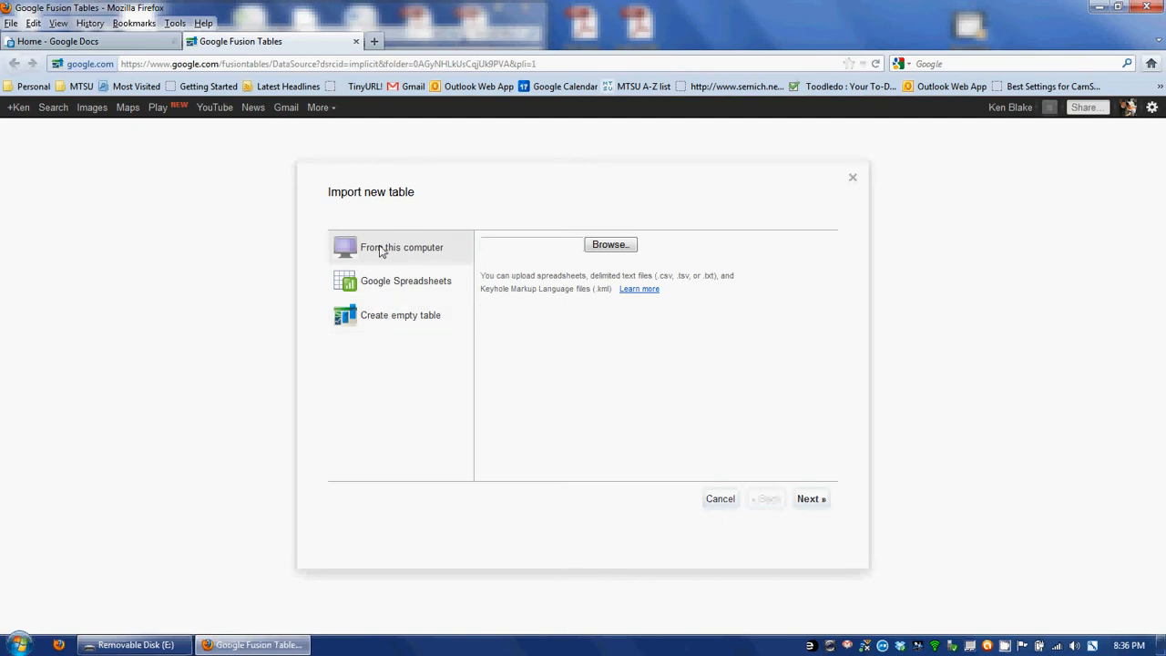
left_click(608, 248)
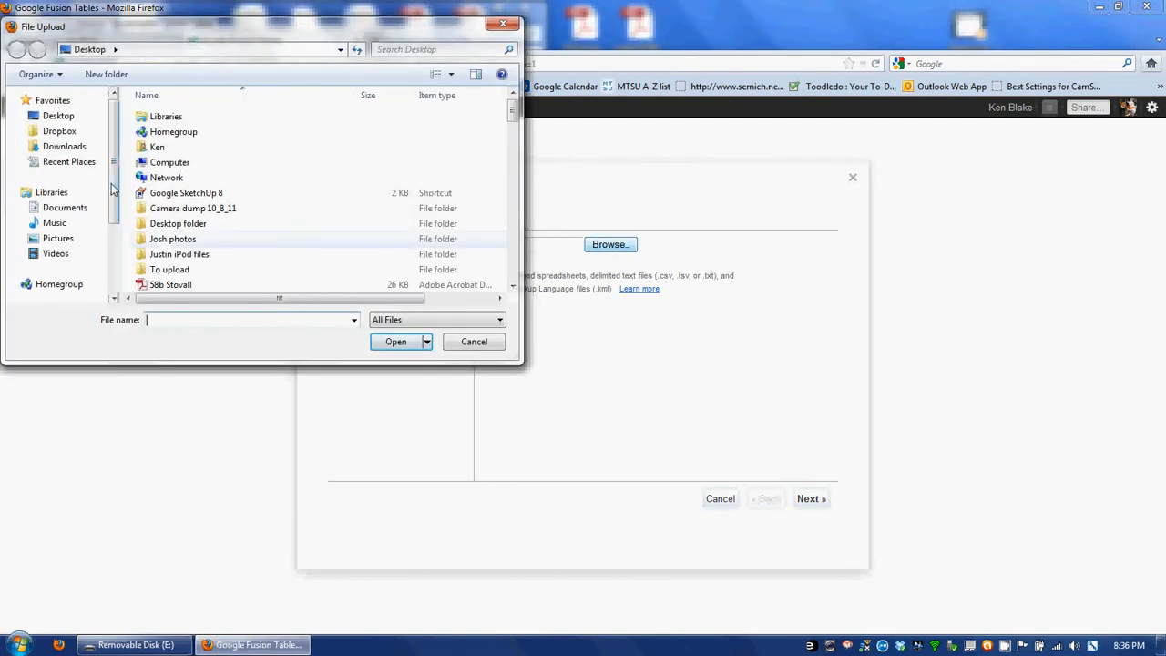
left_click_drag(114, 189, 114, 255)
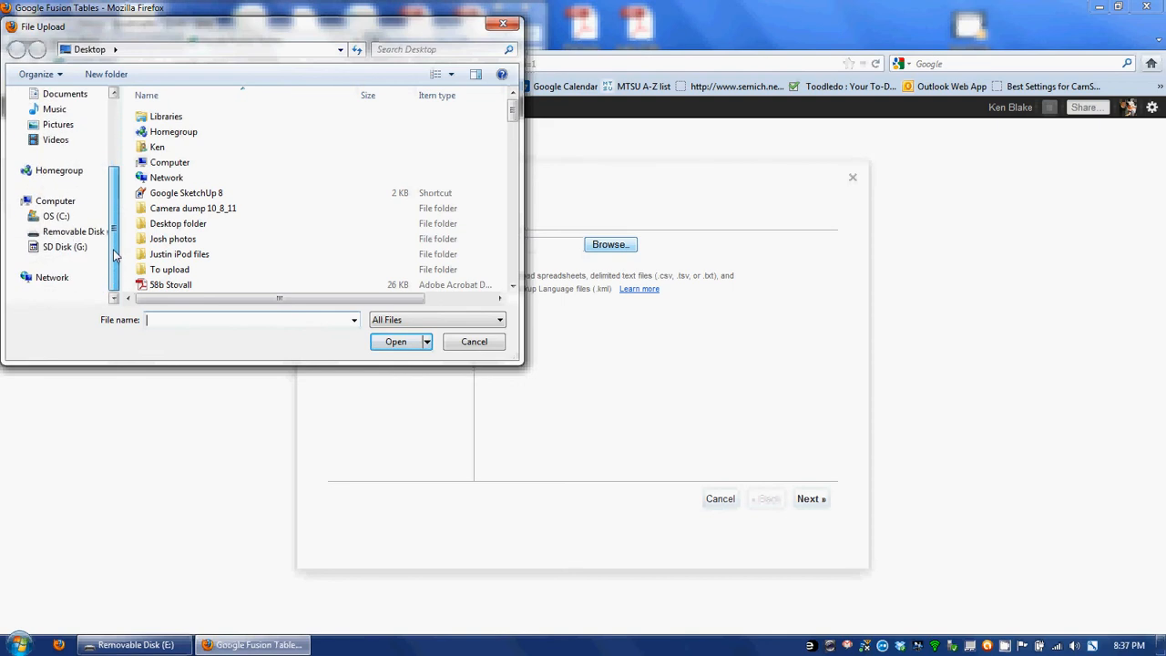
left_click(59, 233)
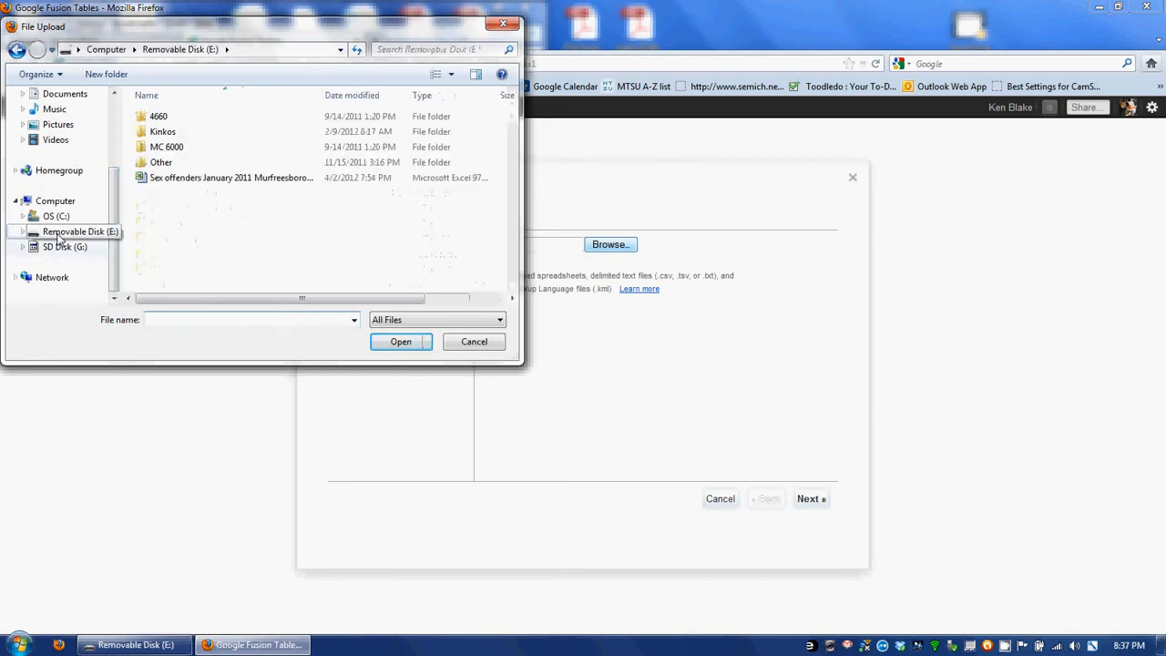
double_click(168, 182)
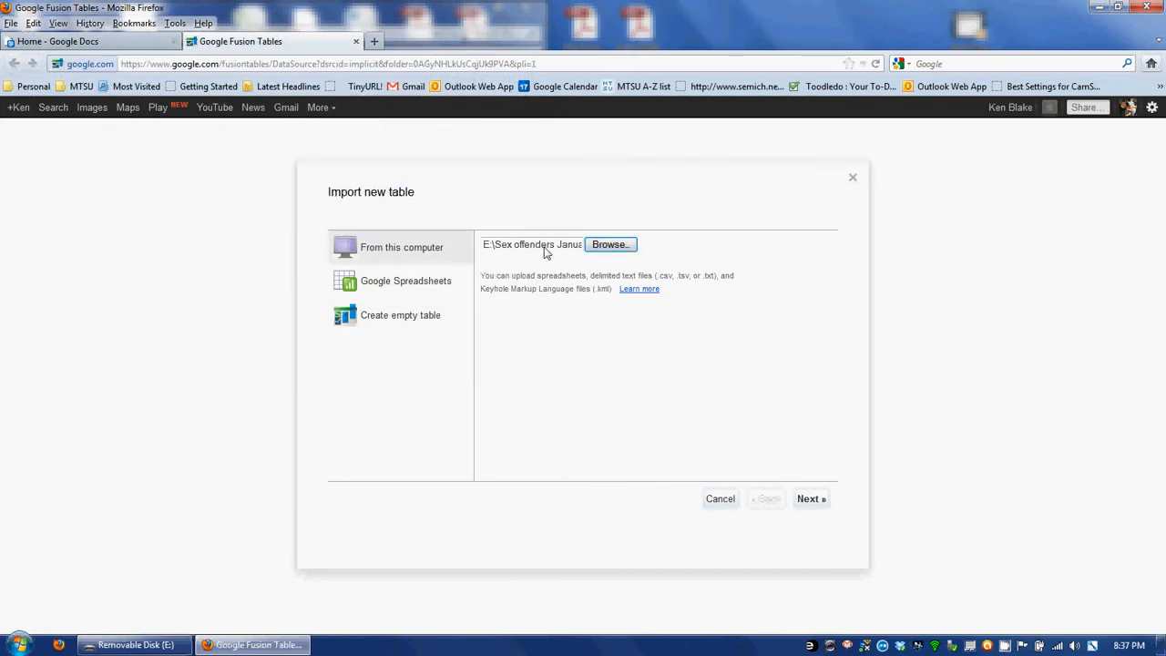
Load the chosen spreadsheet and accept all five columns for import, with the column names in row 1.
left_click(609, 244)
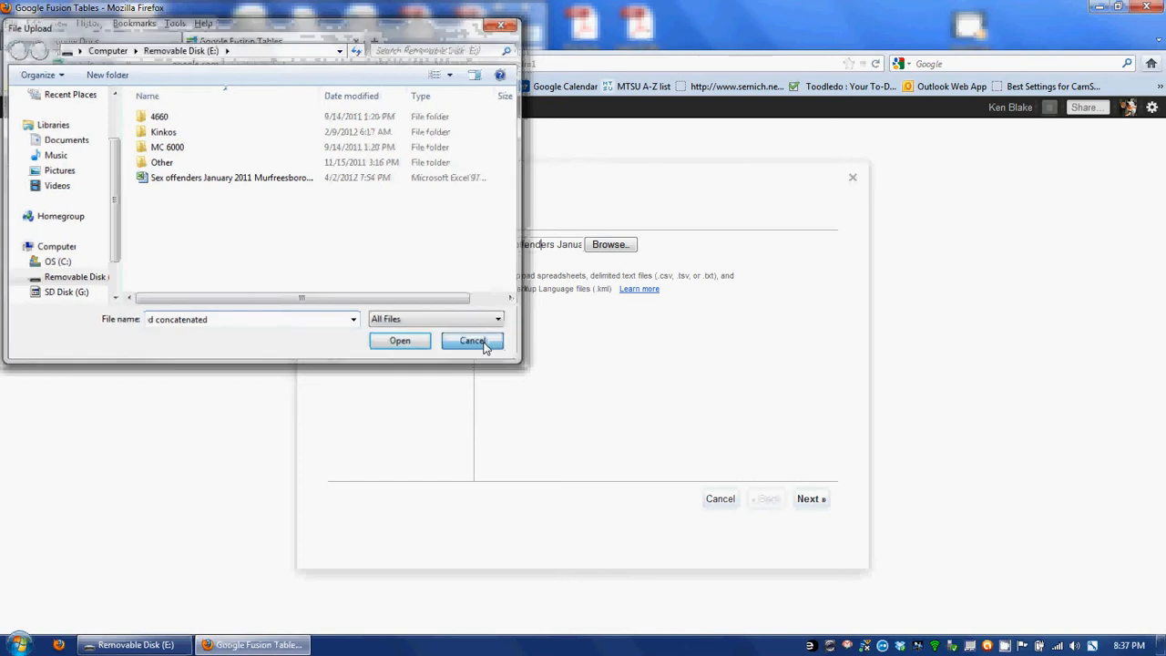
left_click(483, 345)
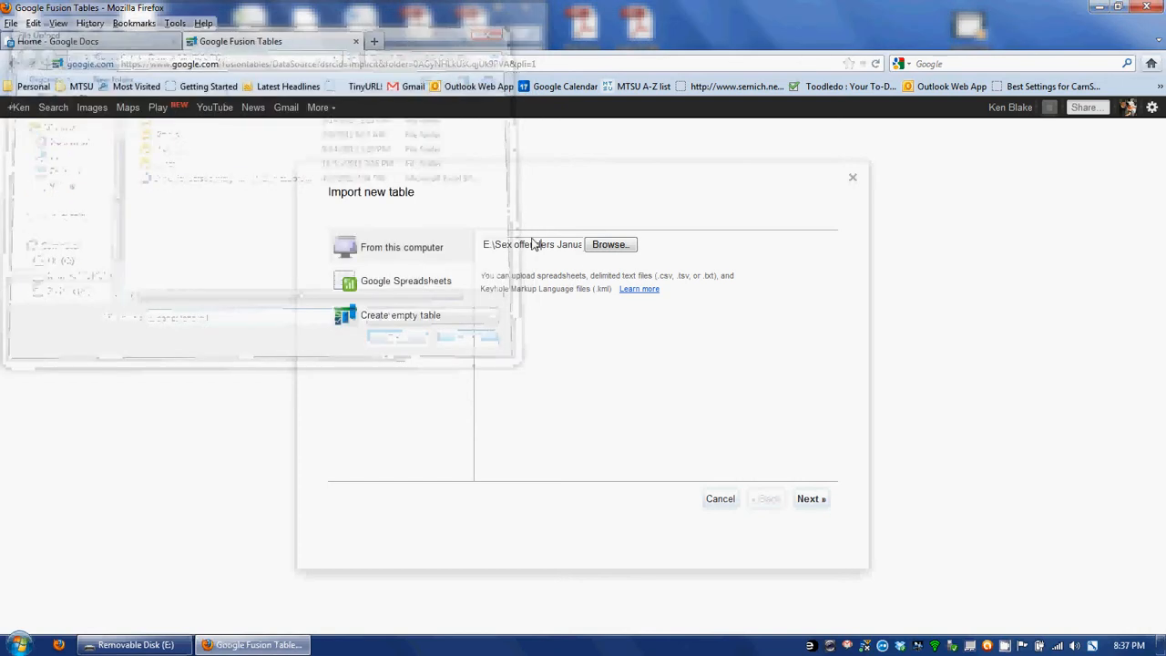
left_click(811, 501)
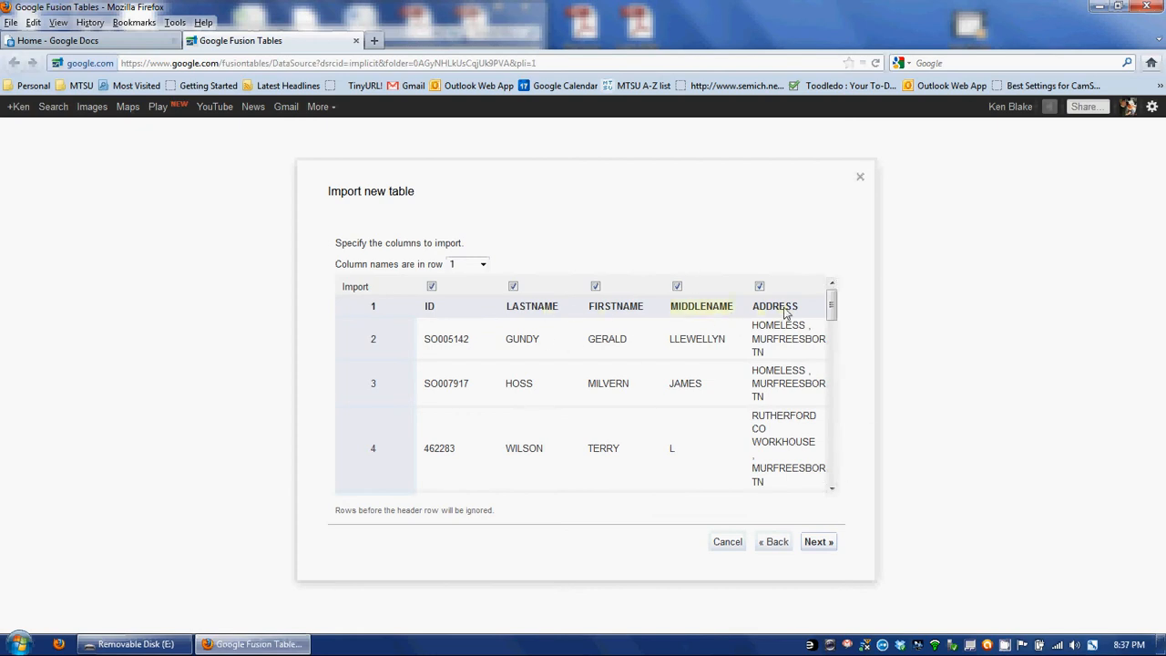
left_click(817, 542)
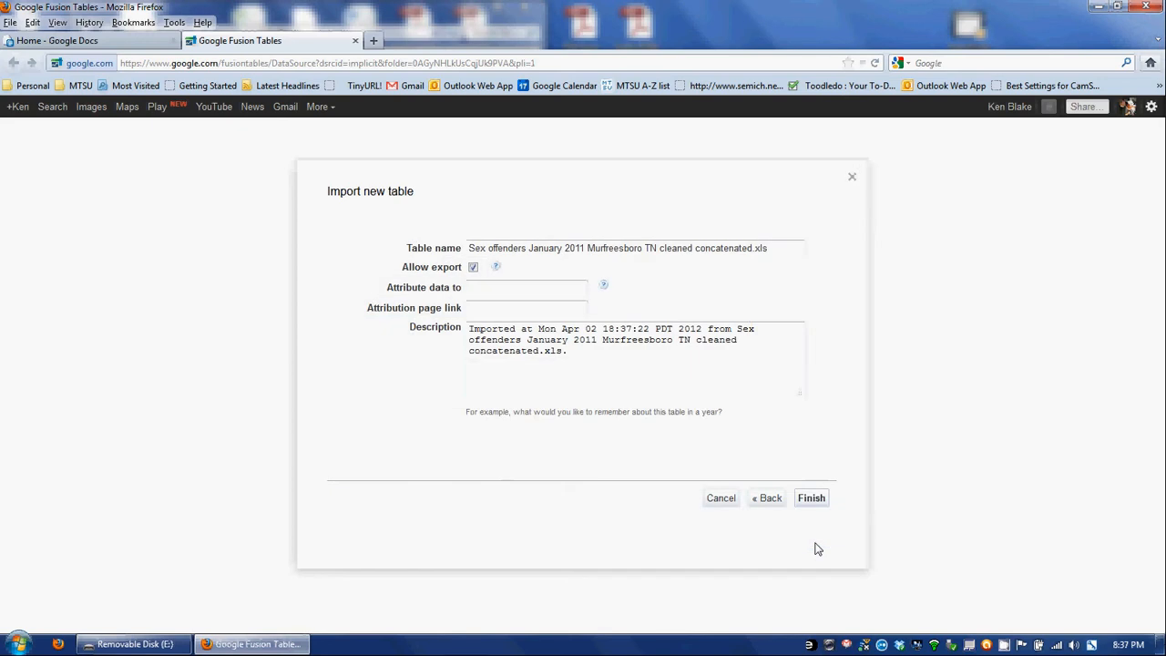
Review the new table's name, attribution and description fields, and finish the import.
left_click(535, 335)
left_click(549, 252)
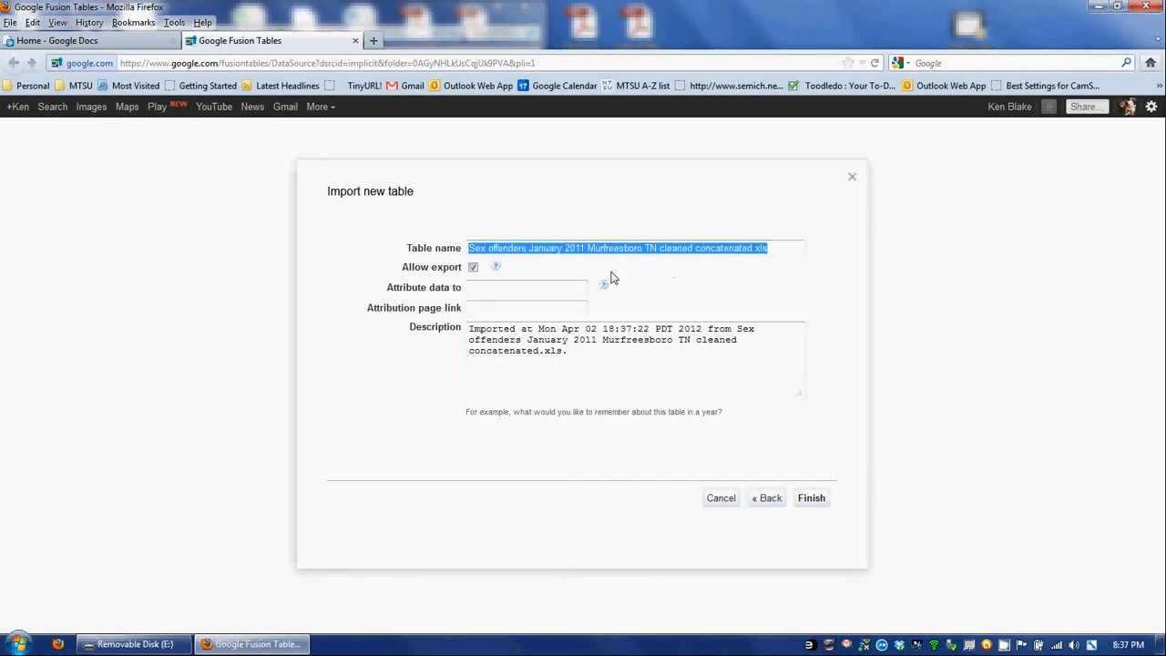
left_click(497, 289)
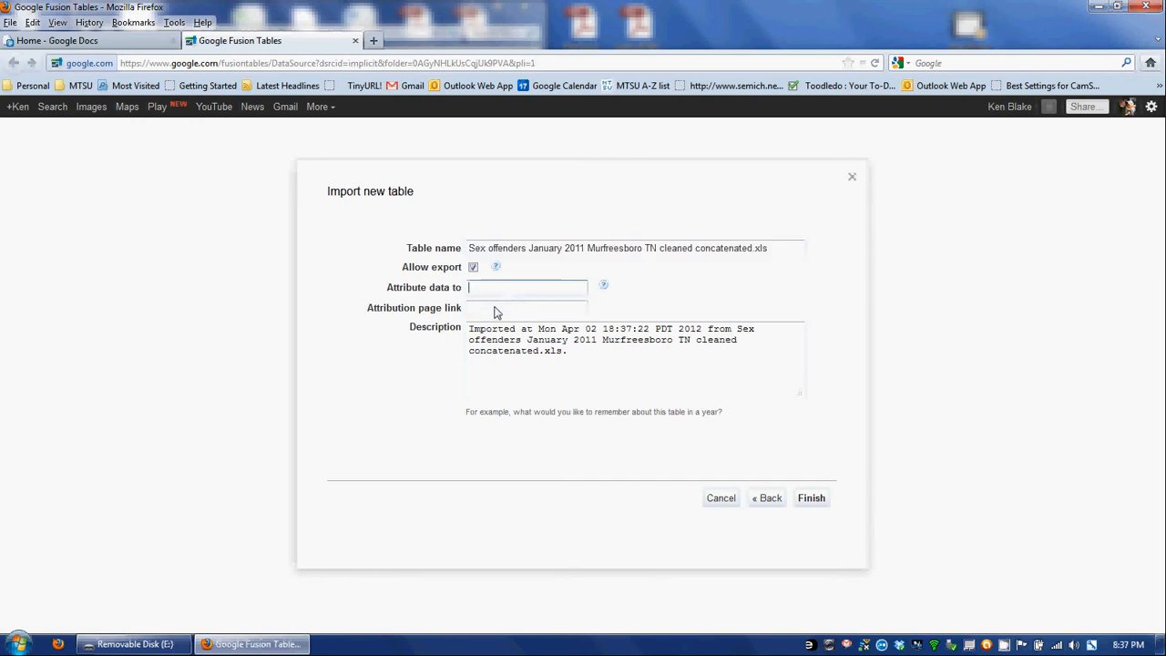
left_click(495, 310)
left_click(574, 374)
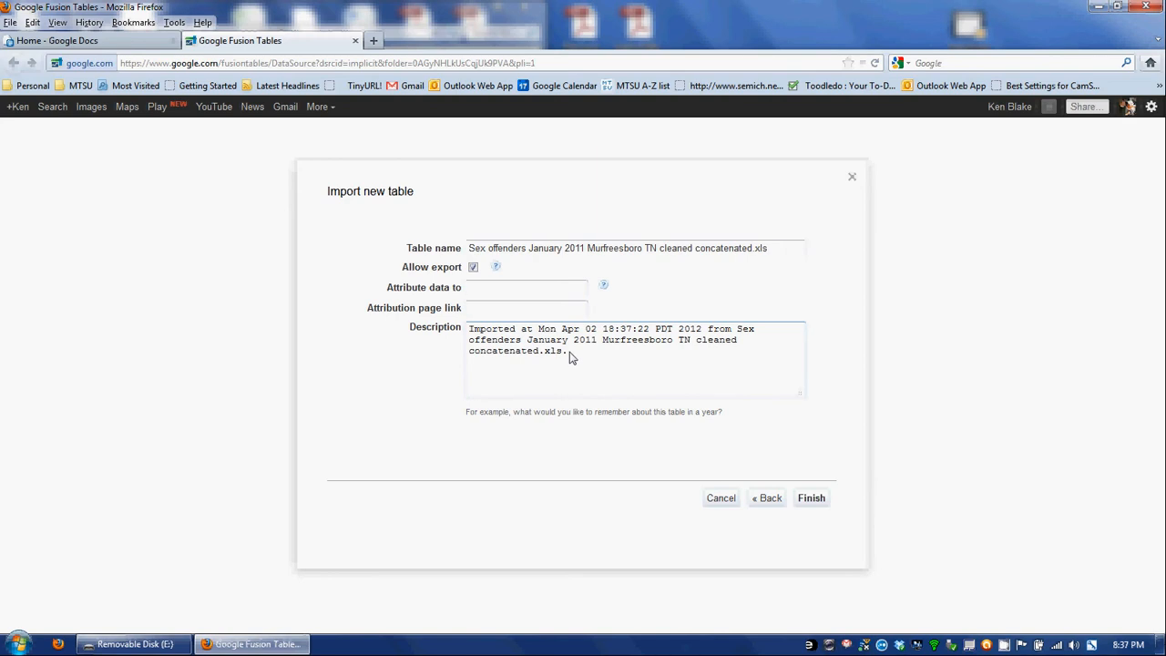
double_click(555, 351)
key("ctrl+a")
left_click(526, 348)
left_click(812, 499)
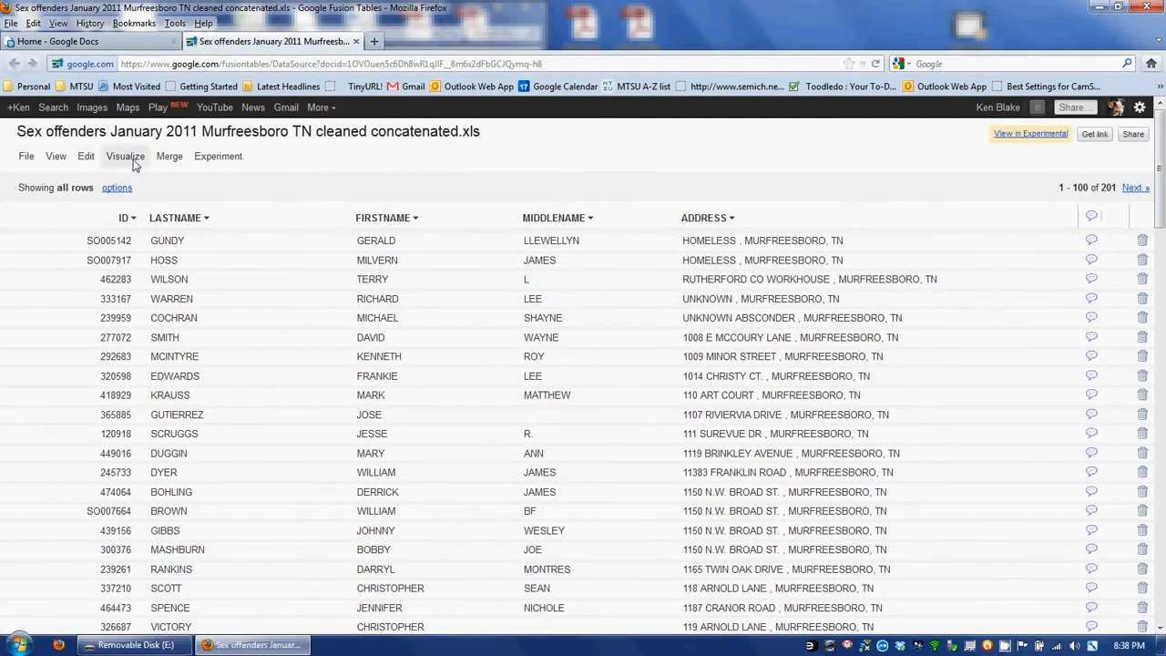
Change the ADDRESS column's type to Location in the column configuration and save it.
left_click(132, 162)
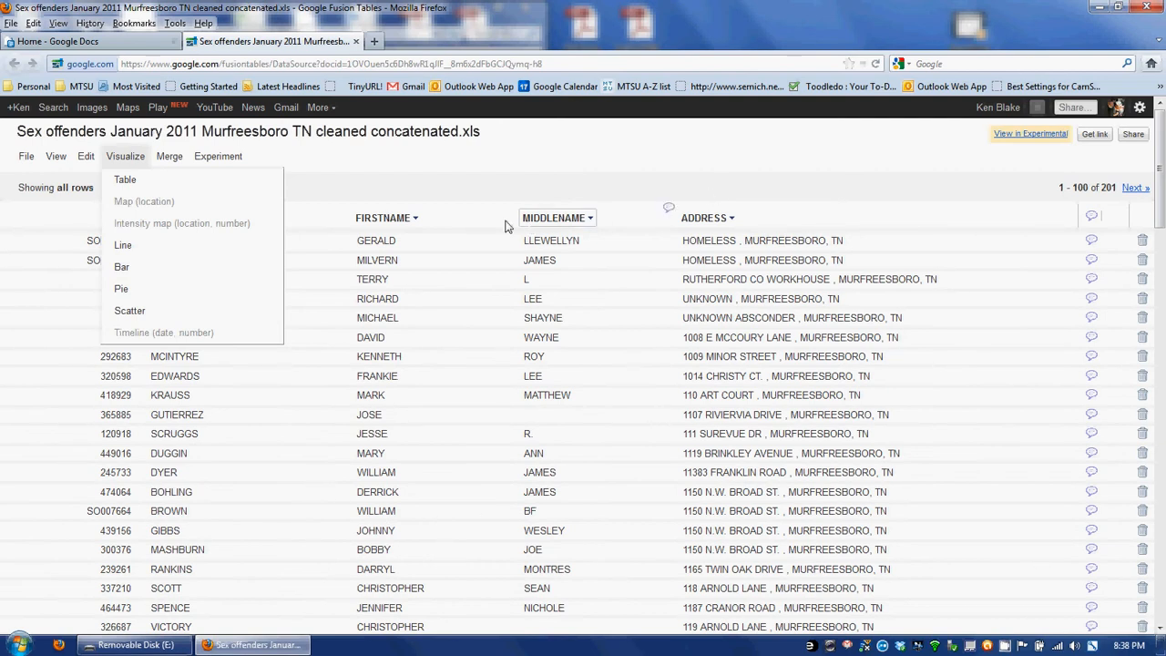
left_click(87, 162)
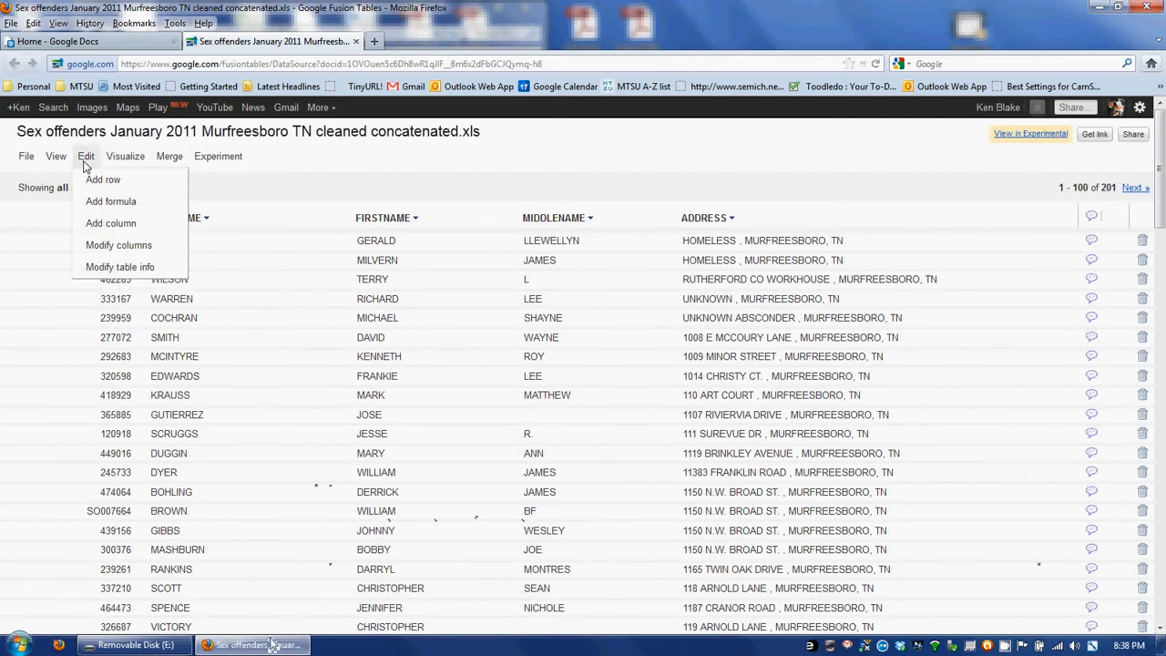
mouse_move(108, 160)
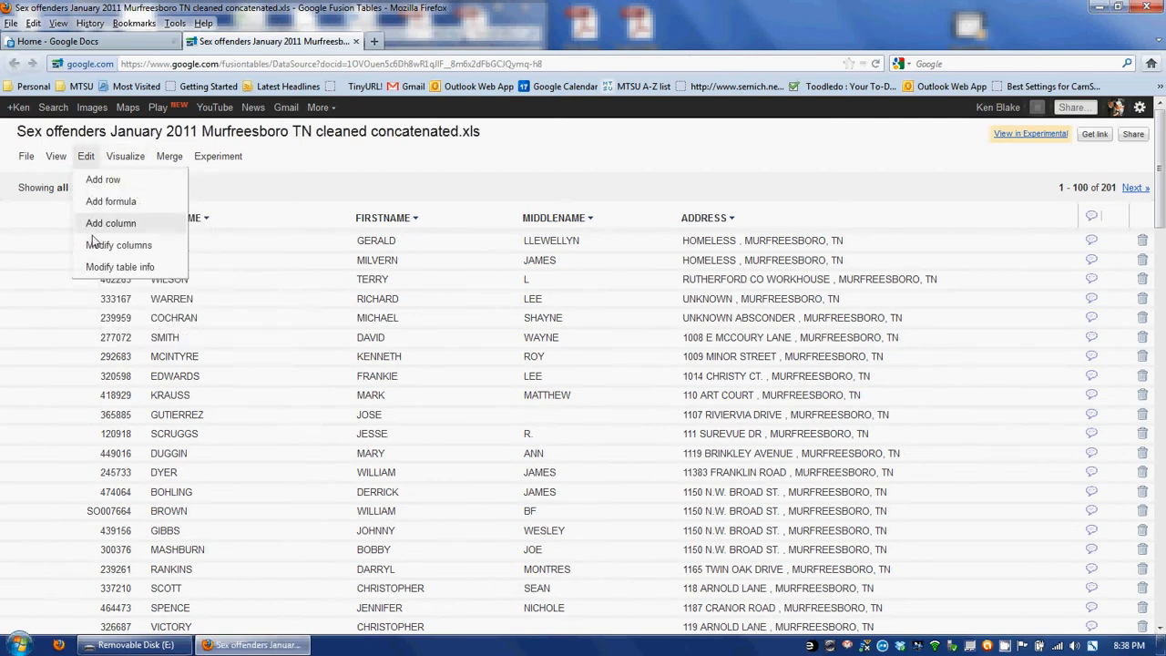
left_click(153, 248)
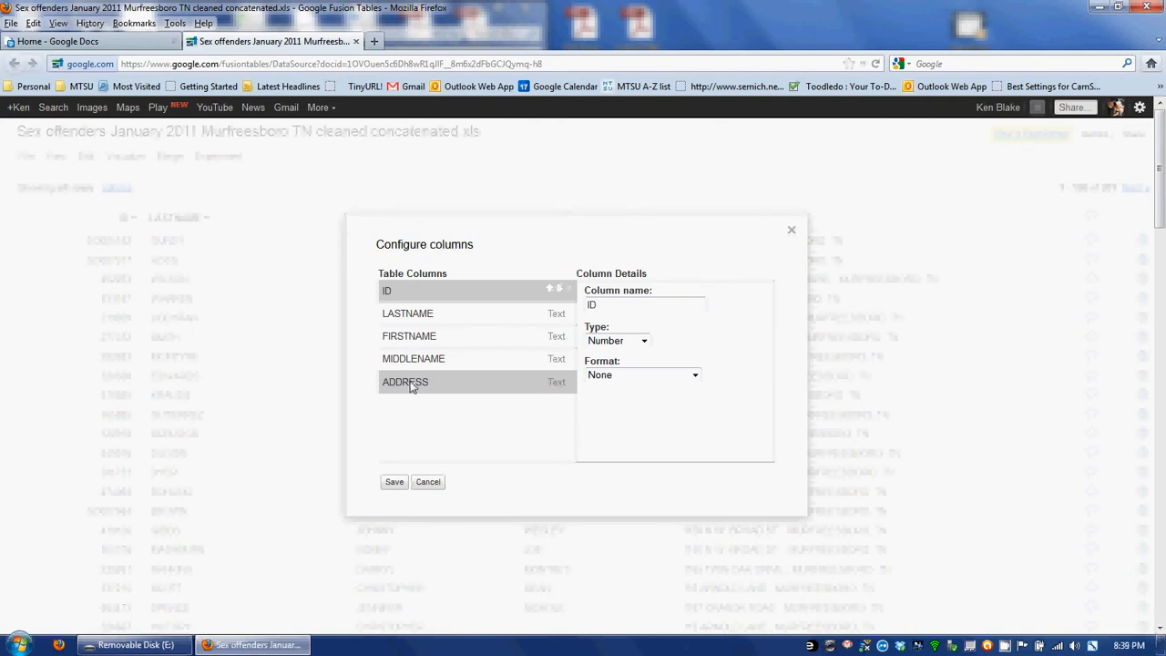
left_click(413, 384)
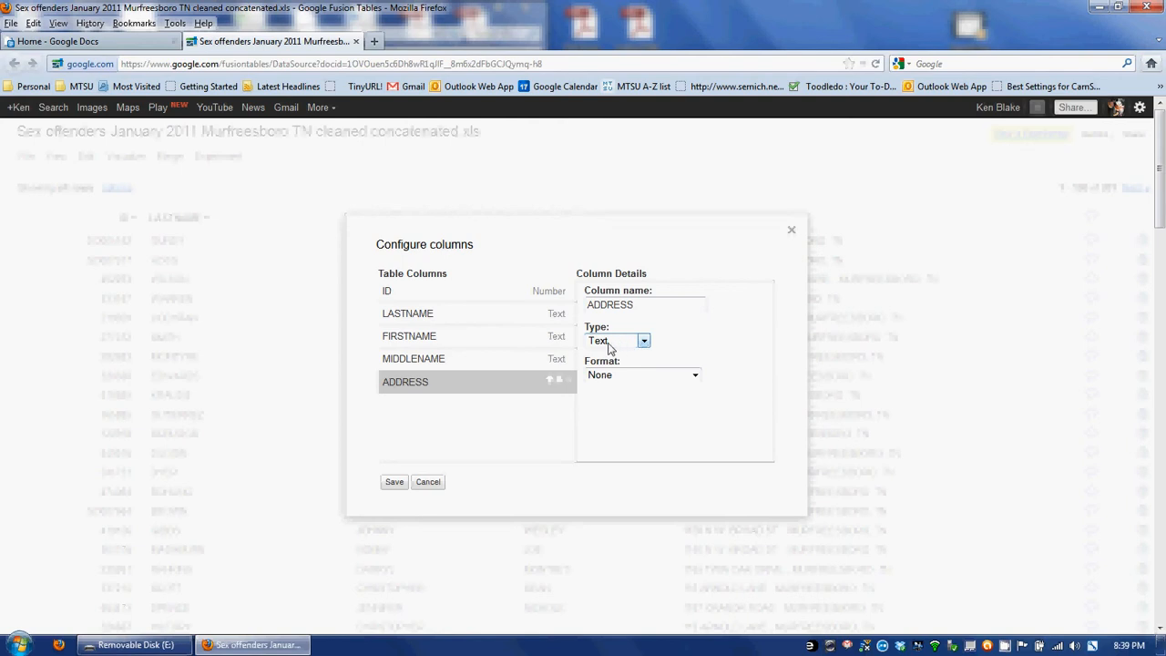
left_click(644, 342)
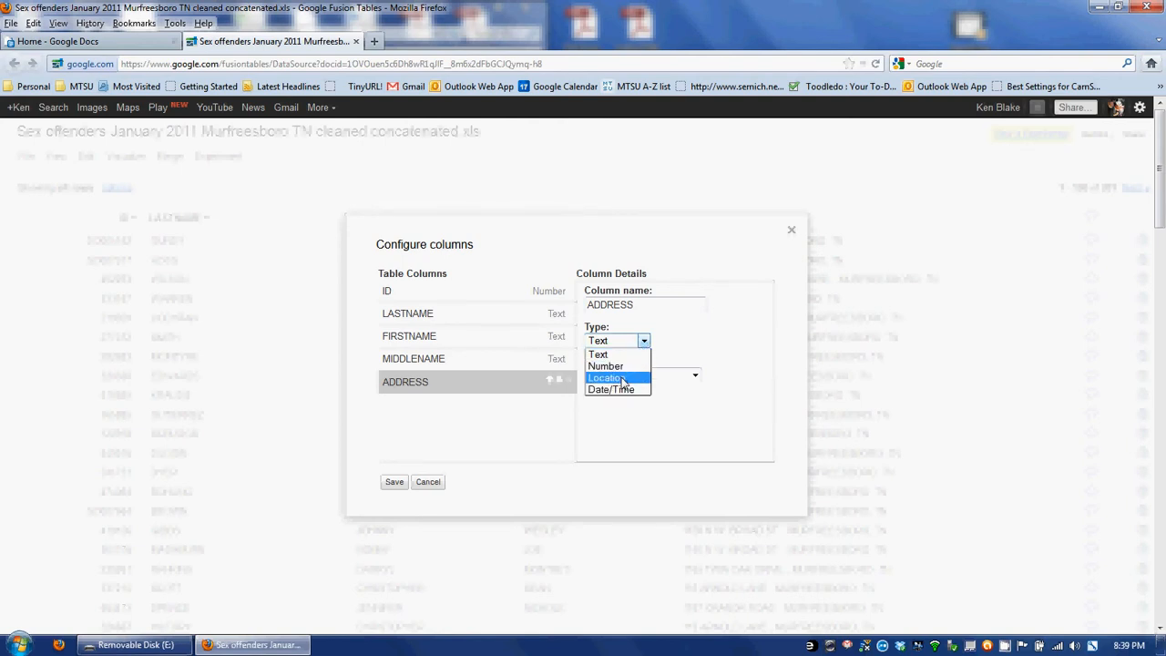
left_click(623, 378)
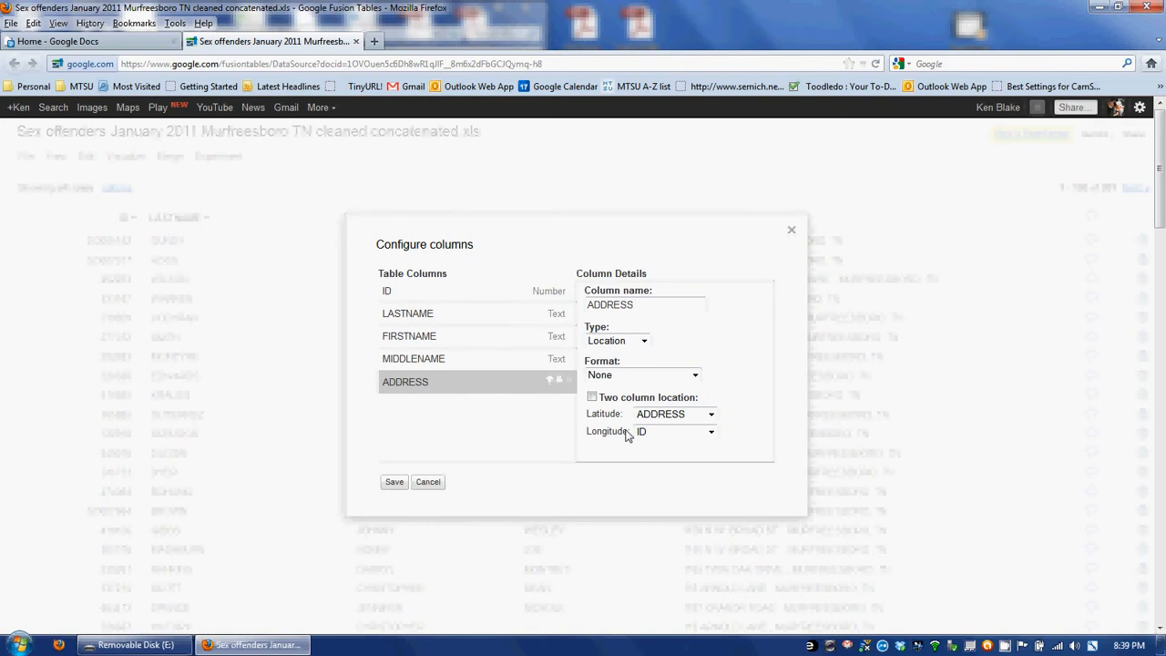
left_click(394, 483)
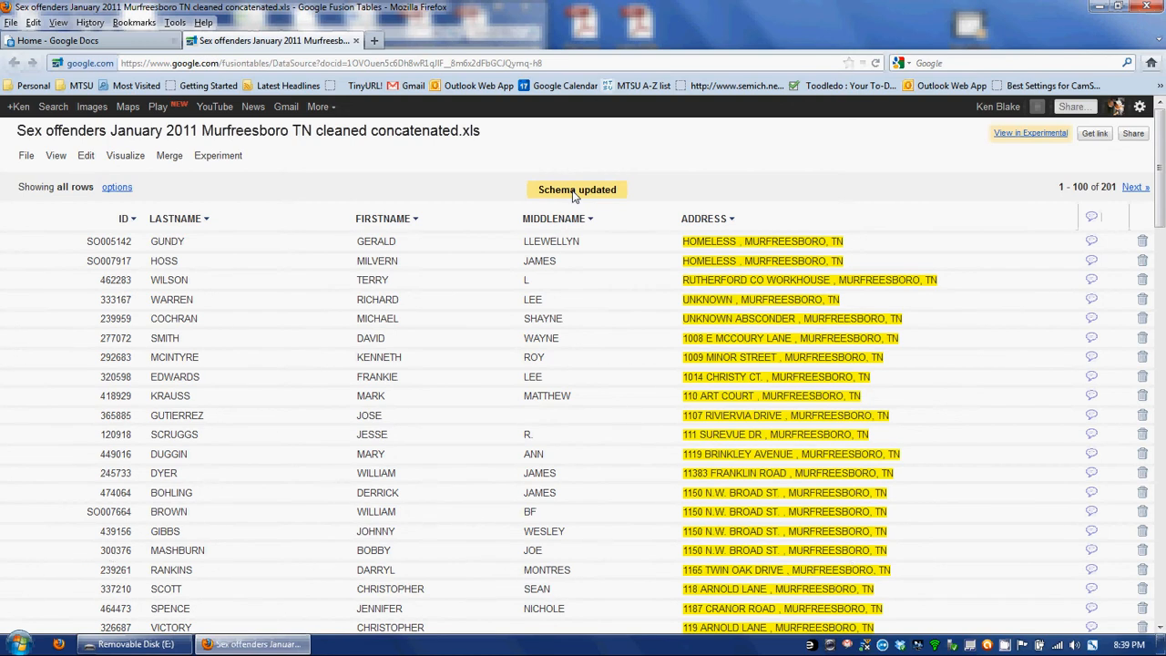
Look through the highlighted addresses in the table and visualize the data as a map.
scroll(753, 276, "down", 20)
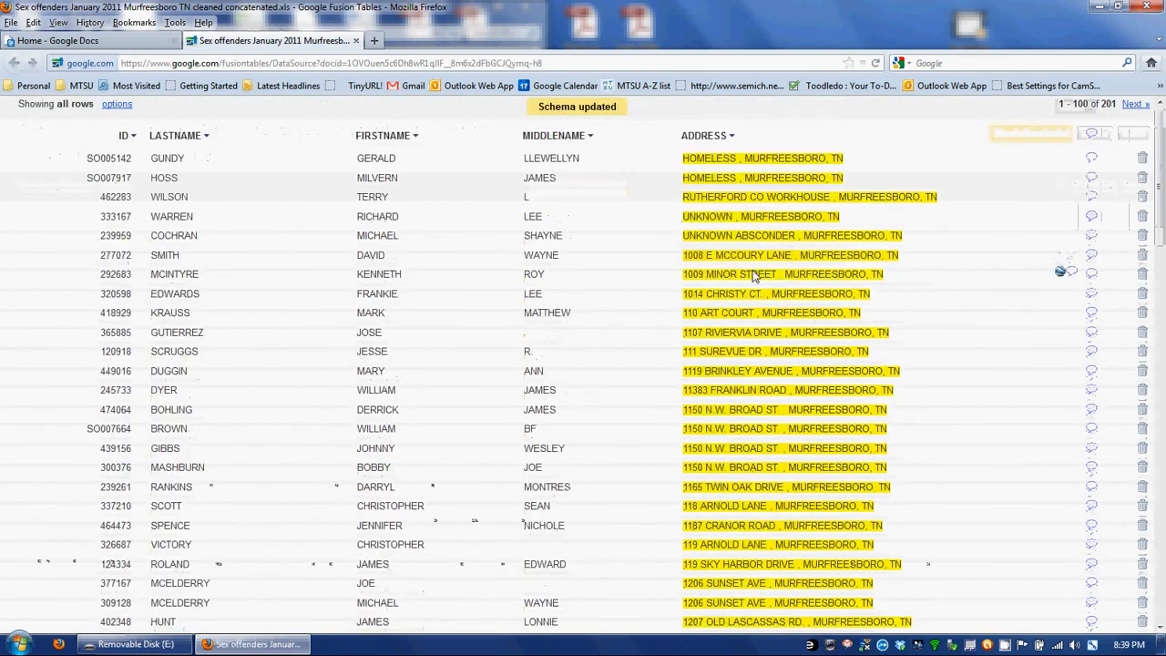
scroll(753, 275, "down", 5)
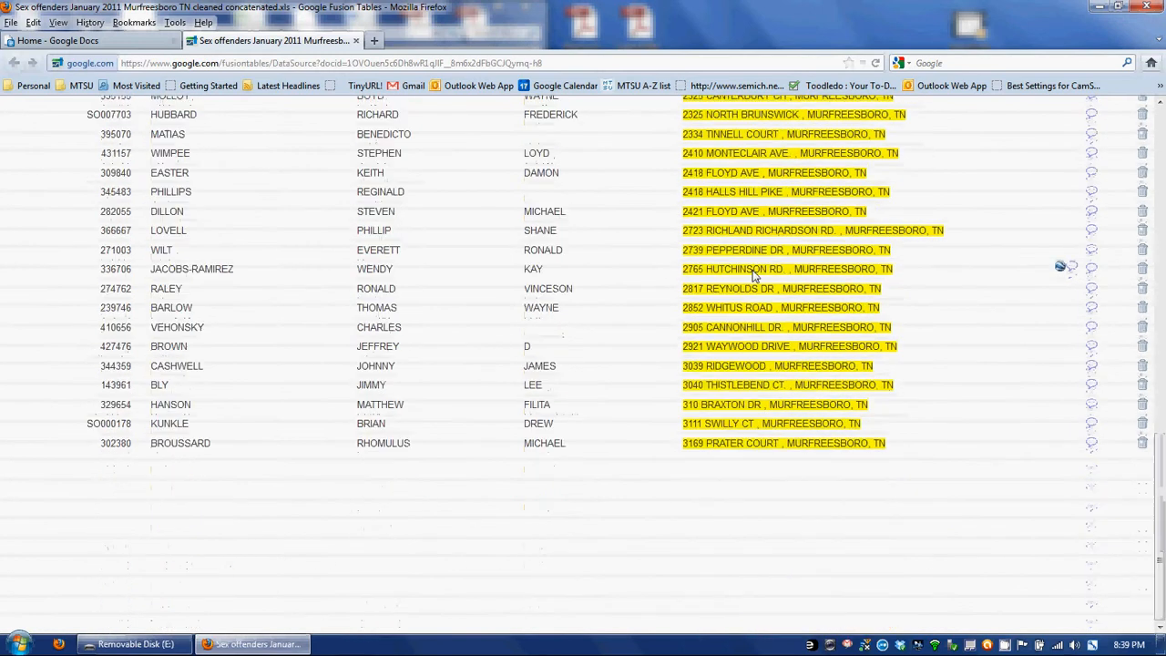
scroll(753, 275, "up", 15)
scroll(753, 276, "up", 6)
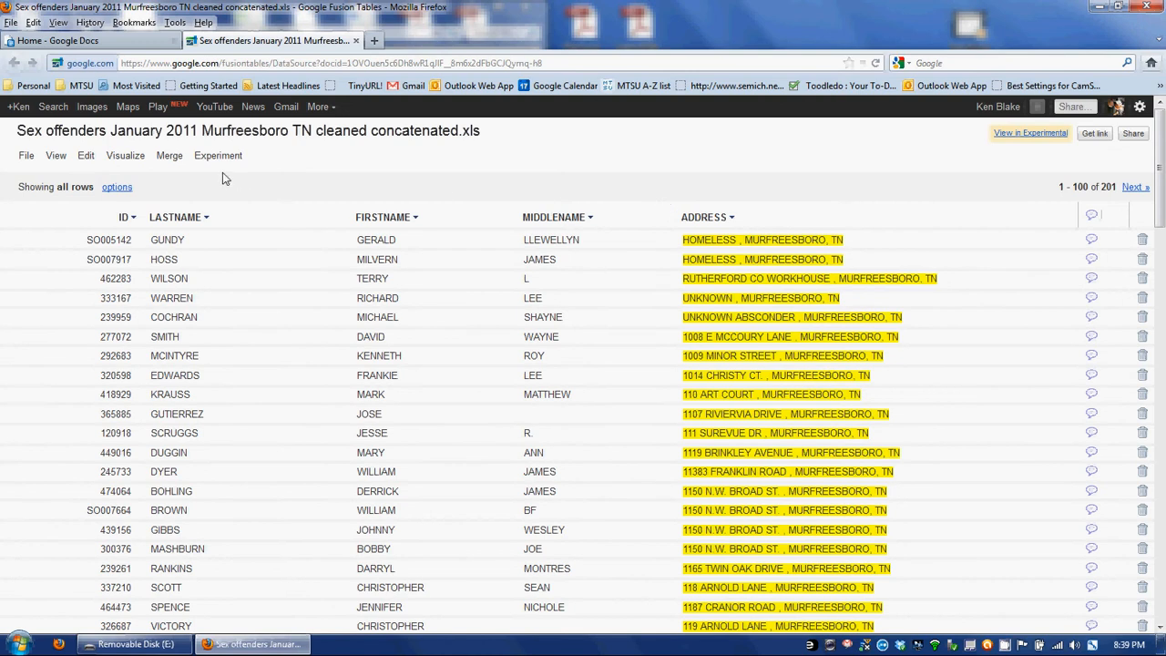
left_click(128, 157)
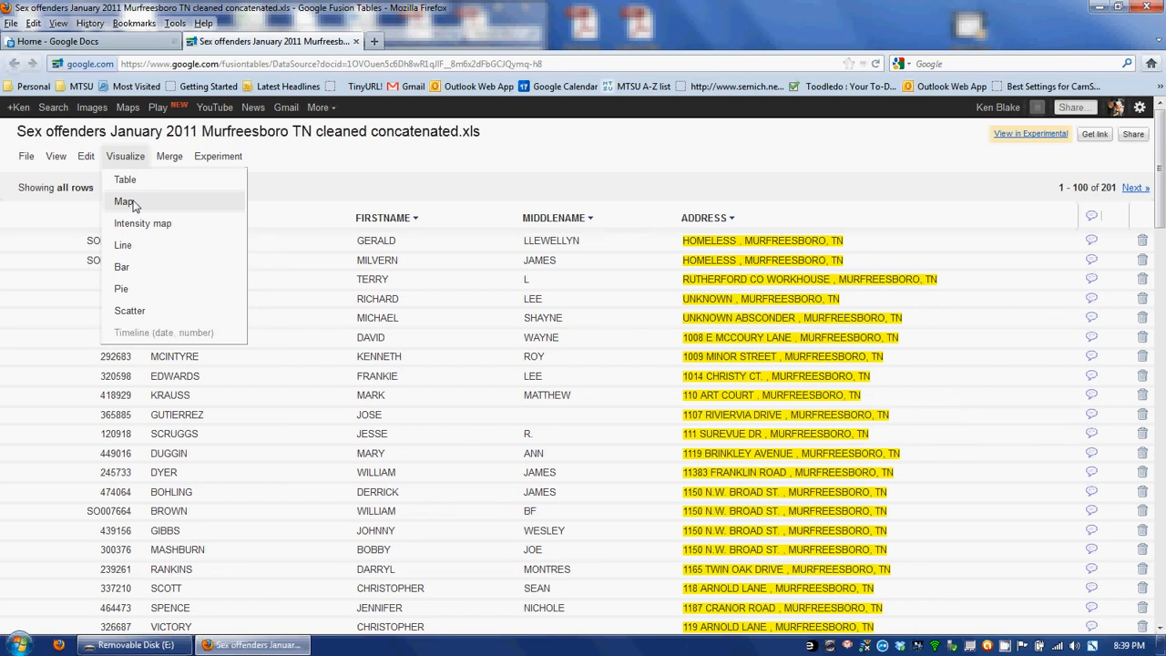
left_click(125, 202)
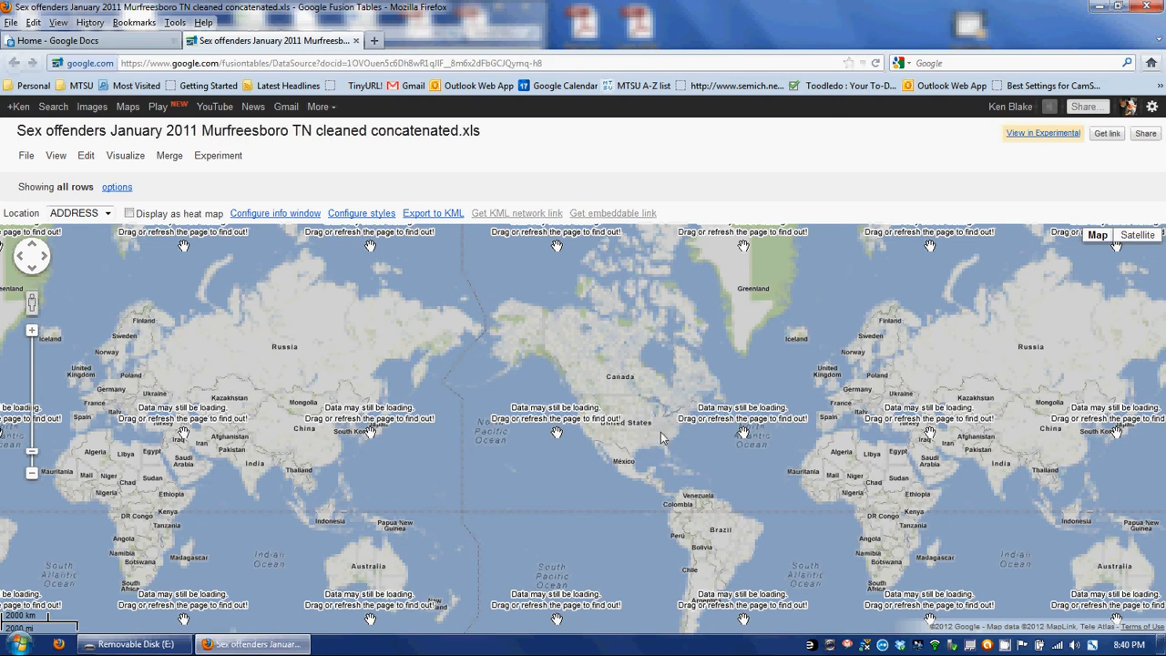
Examine the plotted markers around Murfreesboro up close, and view and close the details of one marker north of the city.
scroll(663, 439, "up", 1)
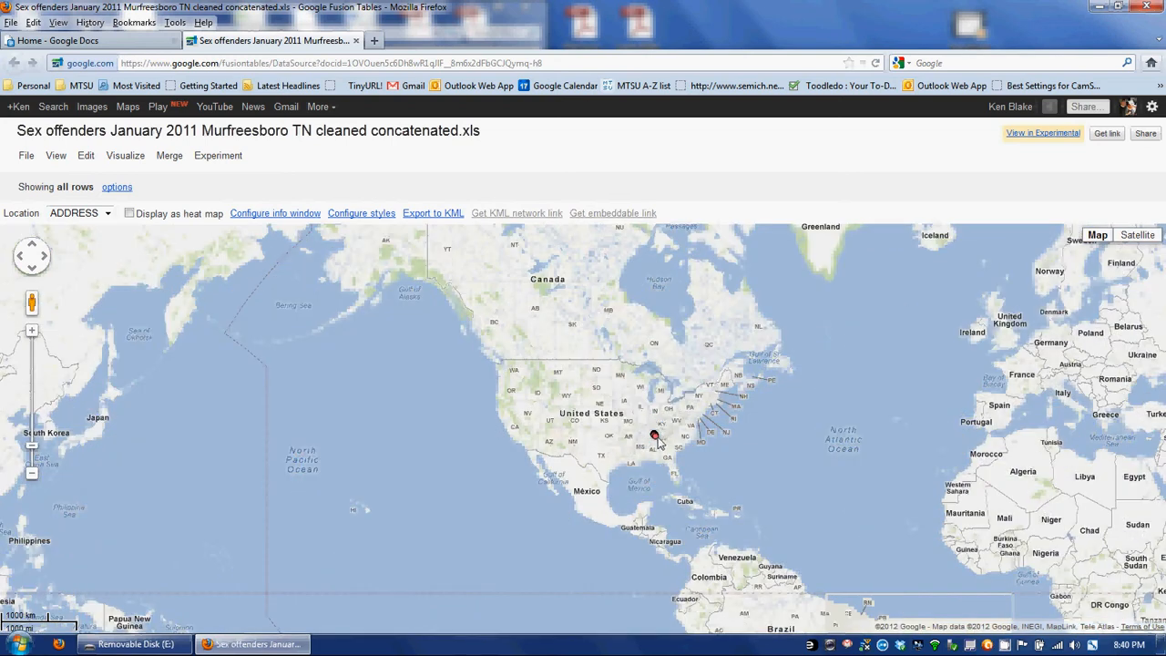
scroll(663, 441, "up", 1)
scroll(654, 437, "up", 1)
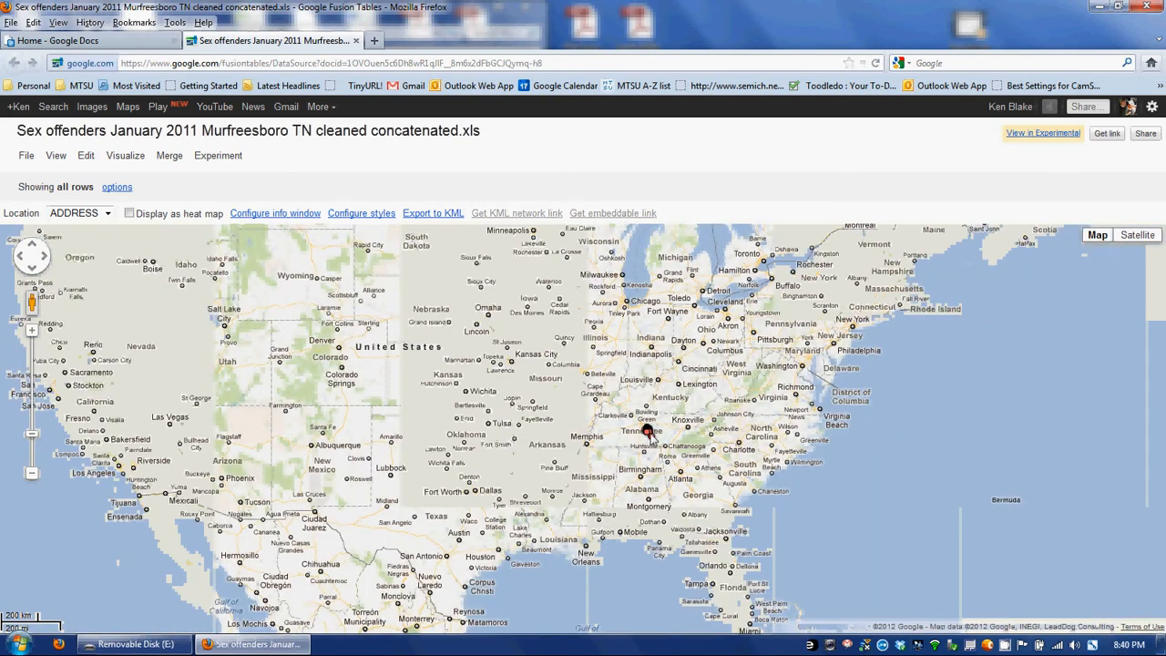
scroll(649, 439, "up", 1)
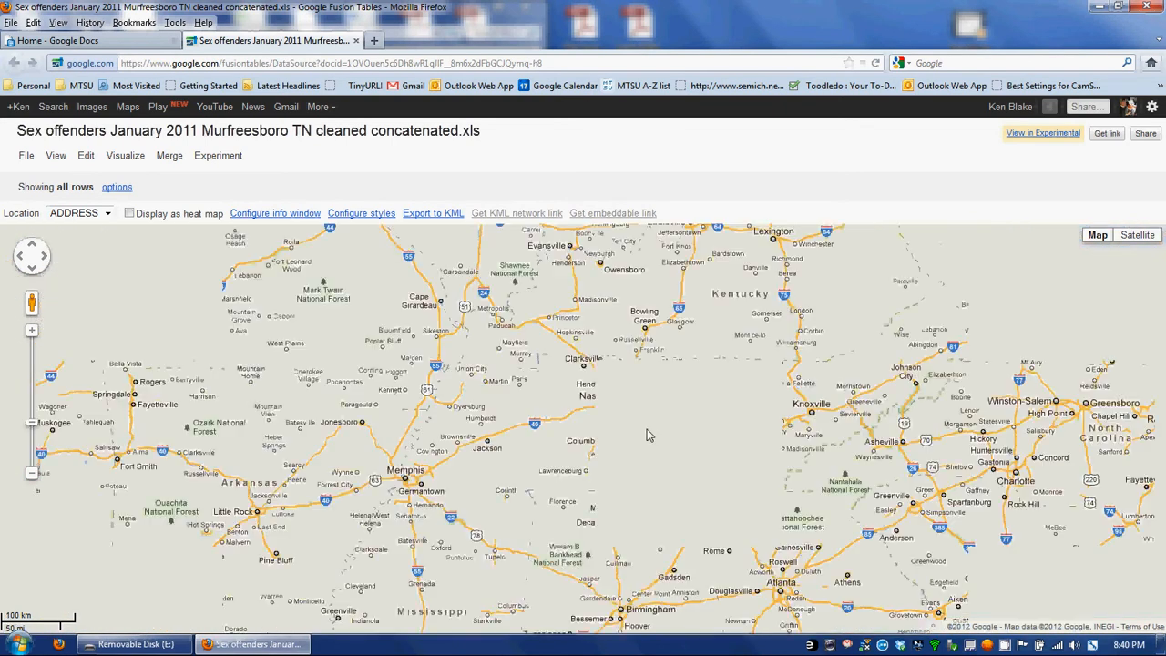
scroll(649, 439, "up", 1)
scroll(649, 437, "up", 1)
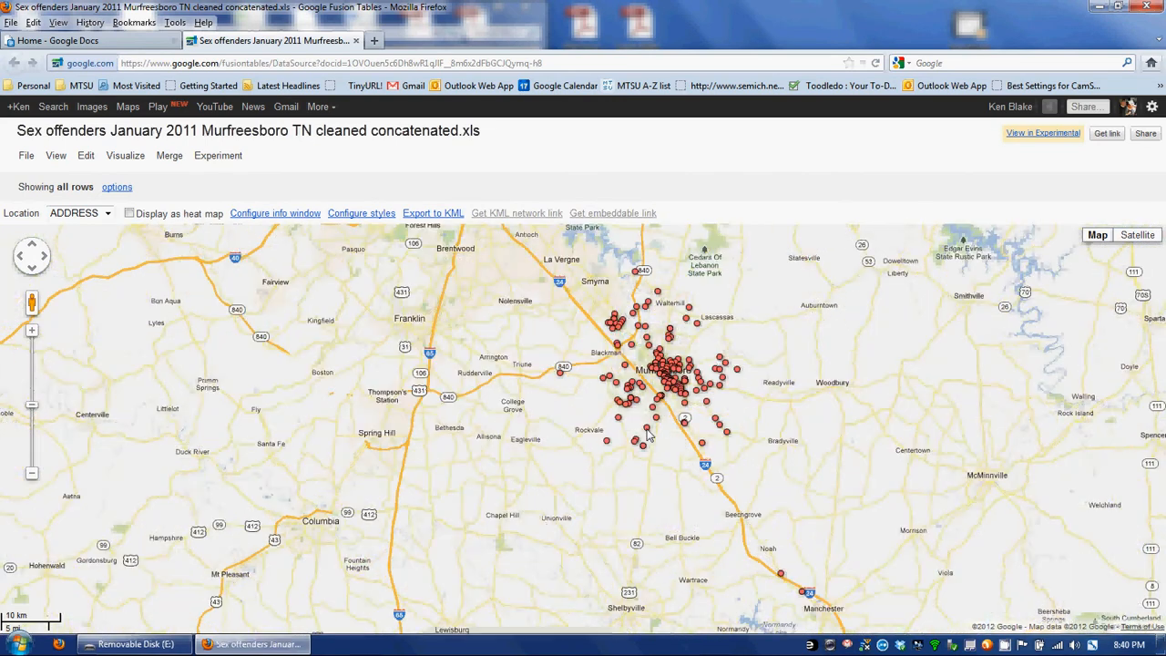
scroll(645, 435, "up", 2)
left_click_drag(645, 436, 567, 538)
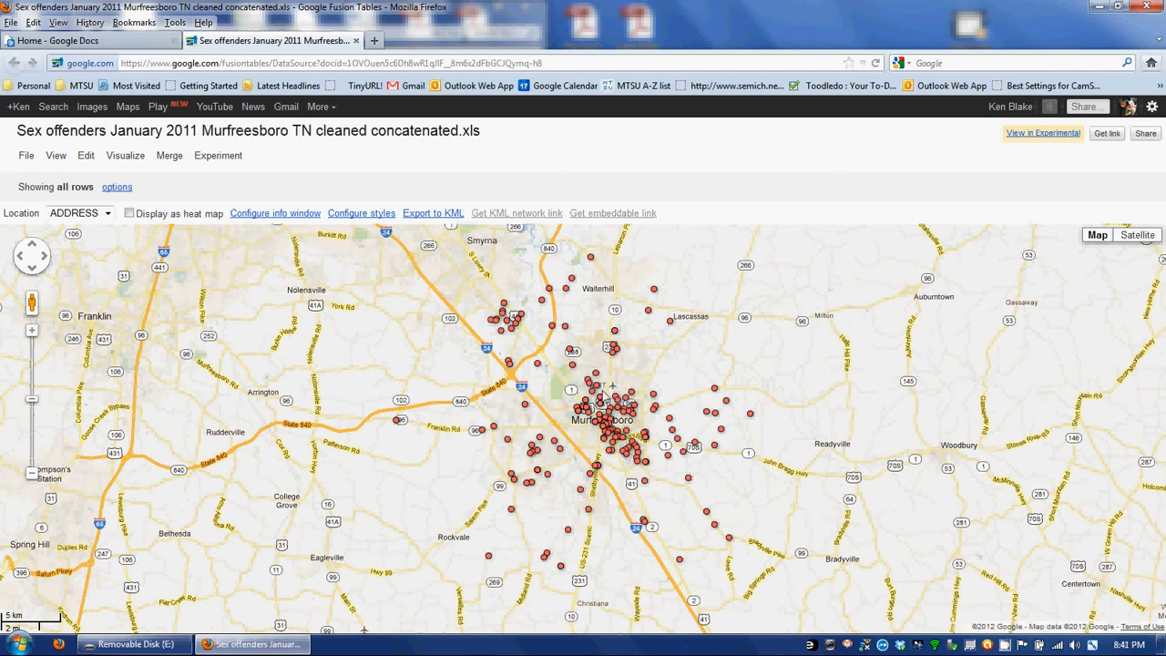
left_click(566, 330)
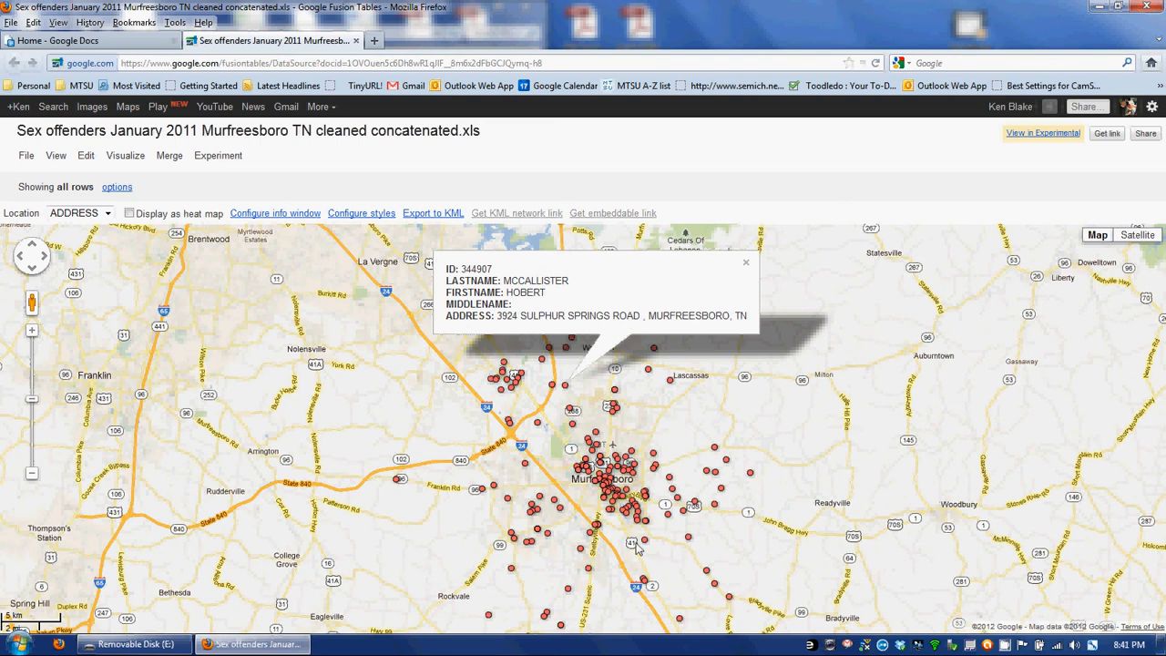
left_click(745, 266)
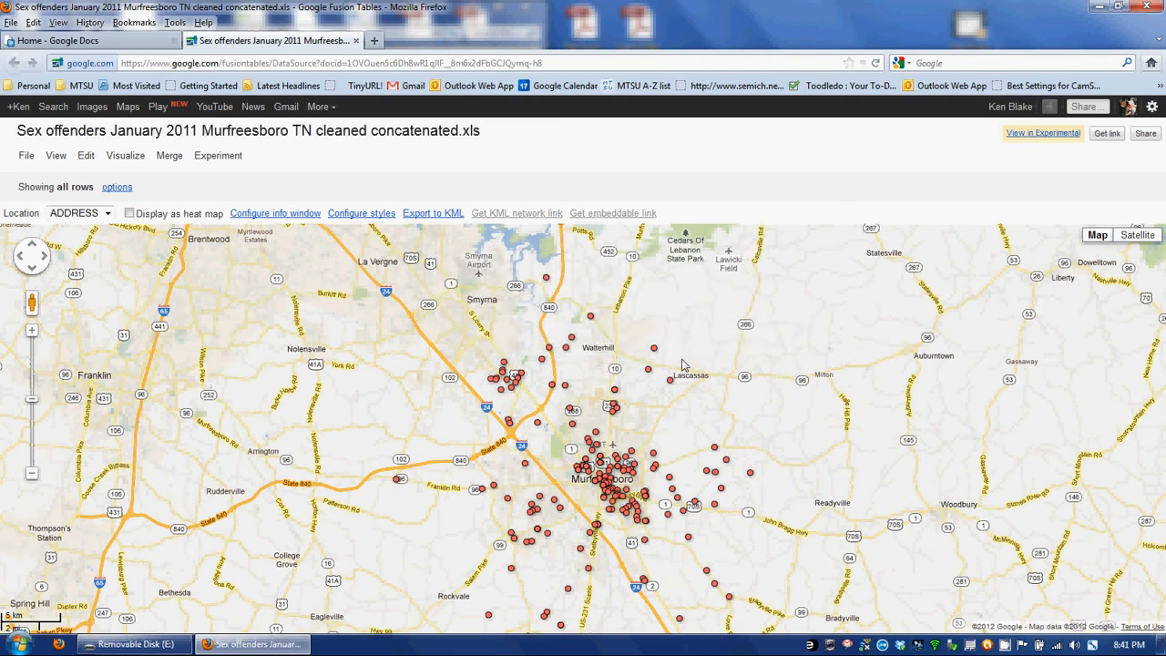